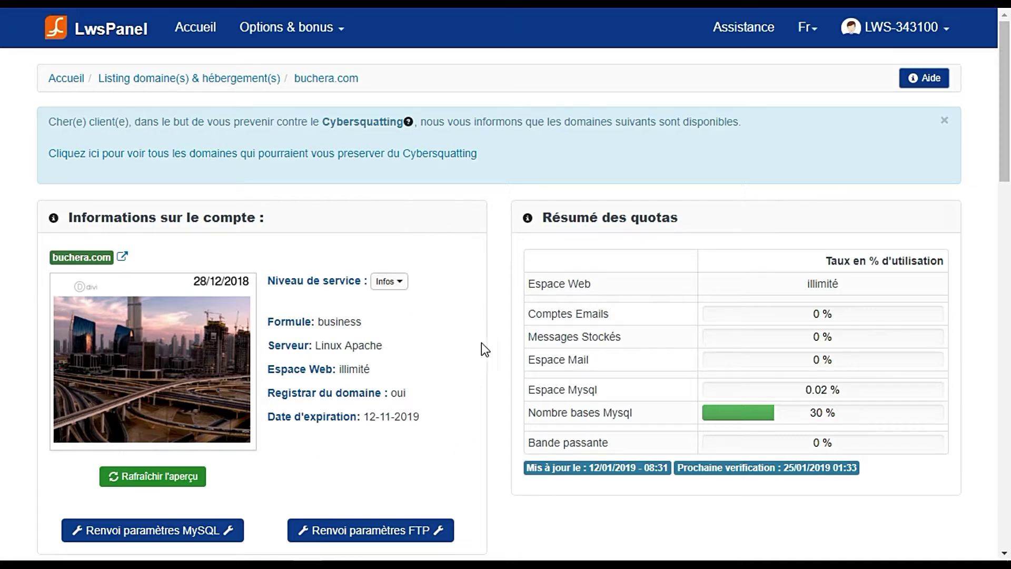
# Step: Open the WordPress installer from the site creation section of the buchera.com hosting account
pyautogui.scroll(-4, 481, 343)
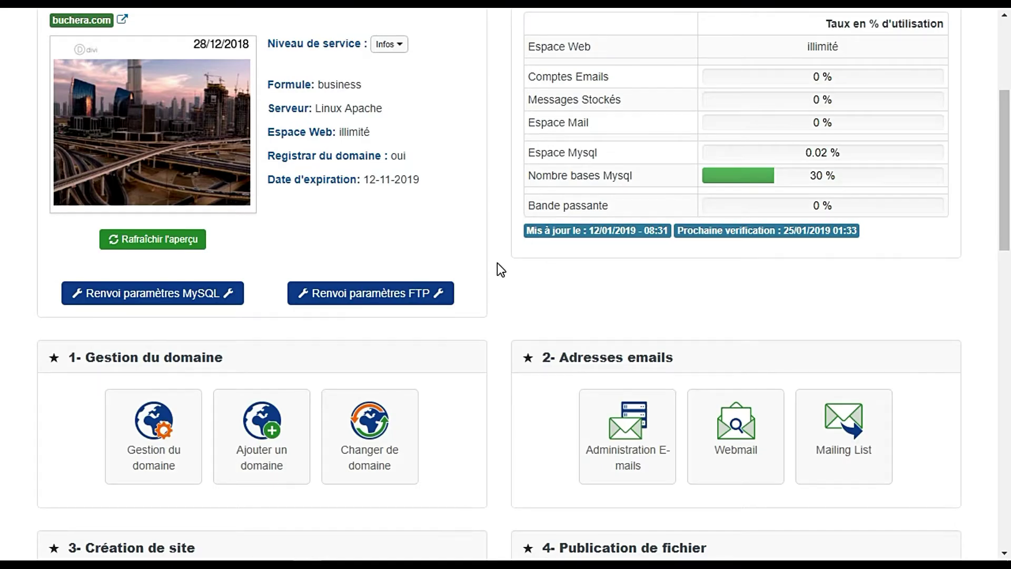
pyautogui.scroll(-7, 498, 264)
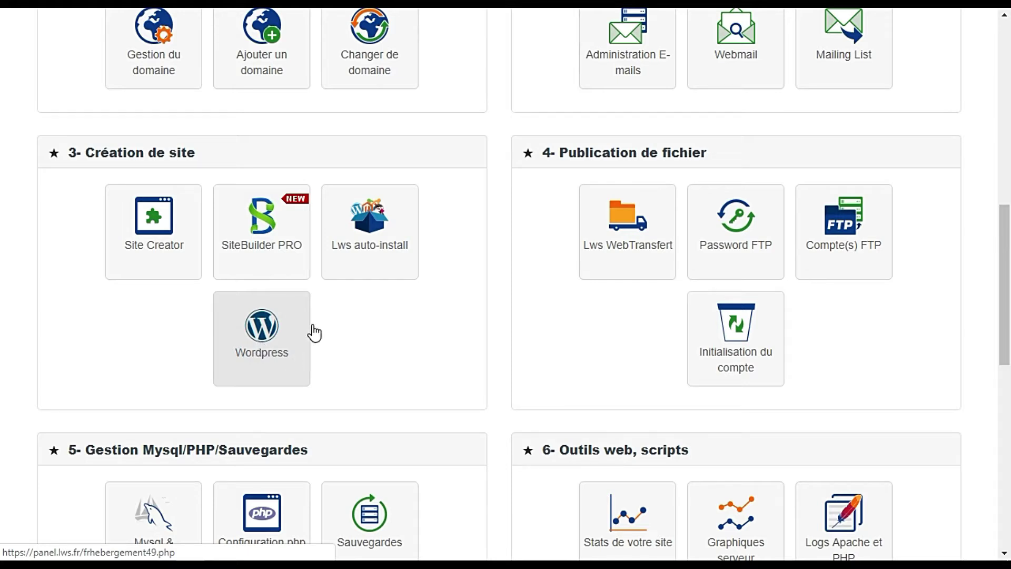
pyautogui.click(242, 377)
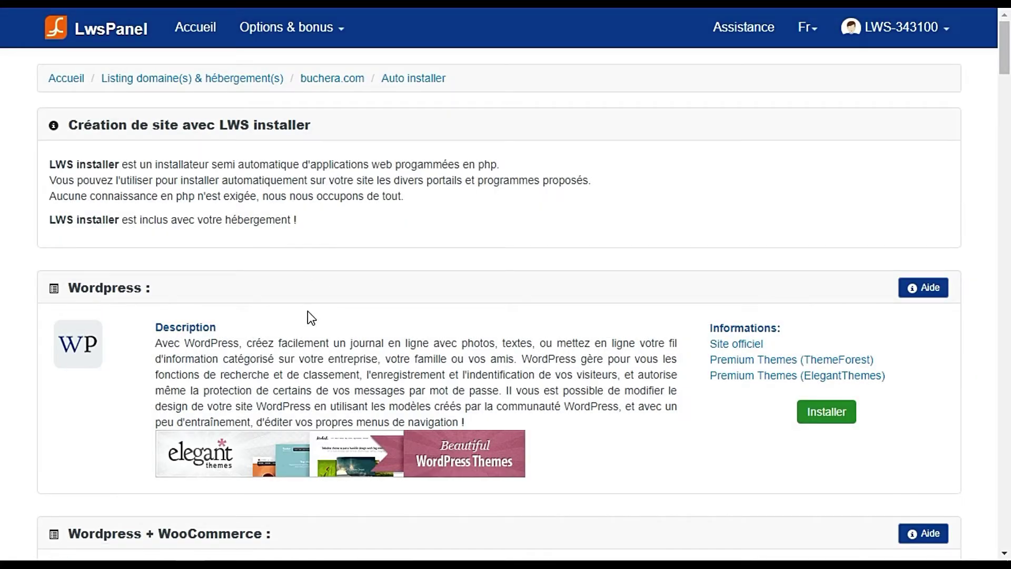
# Step: Review the applications offered by LWS installer, from the WordPress bundles through Joomla, PrestaShop, Moodle and Drupal to Concrete5
pyautogui.scroll(-2, 157, 309)
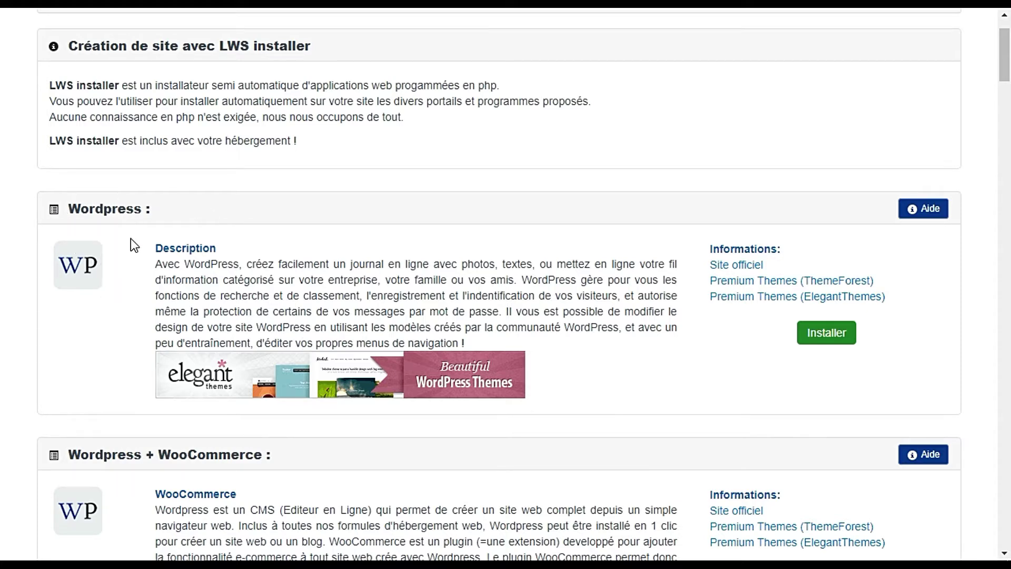
pyautogui.scroll(-5, 129, 267)
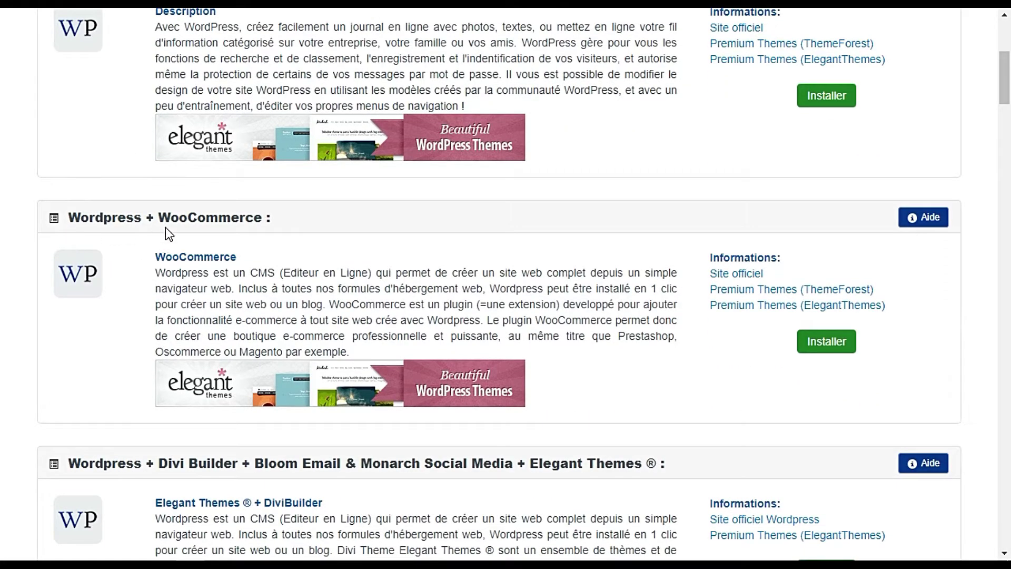
pyautogui.scroll(-3, 158, 334)
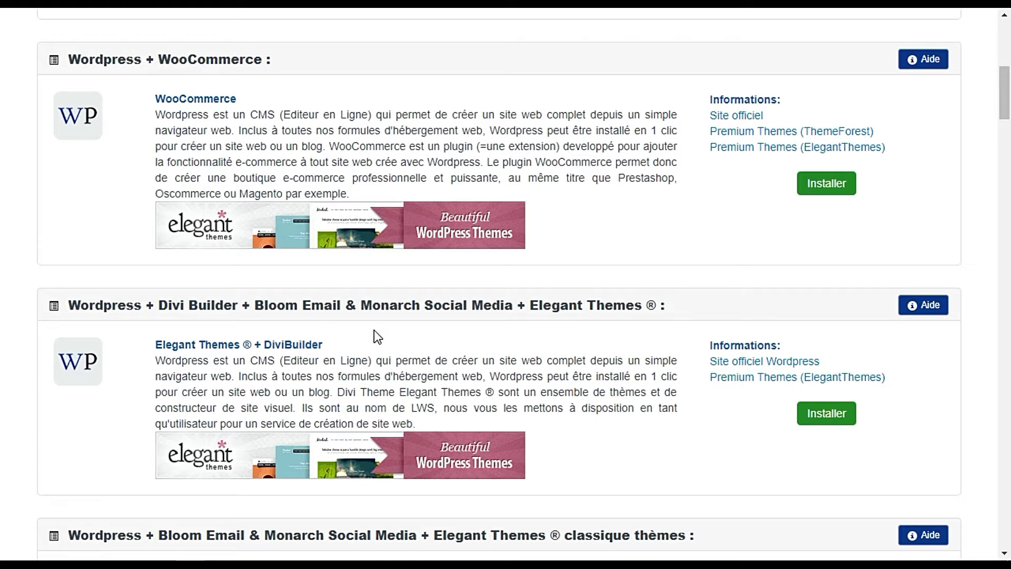
pyautogui.scroll(-4, 368, 334)
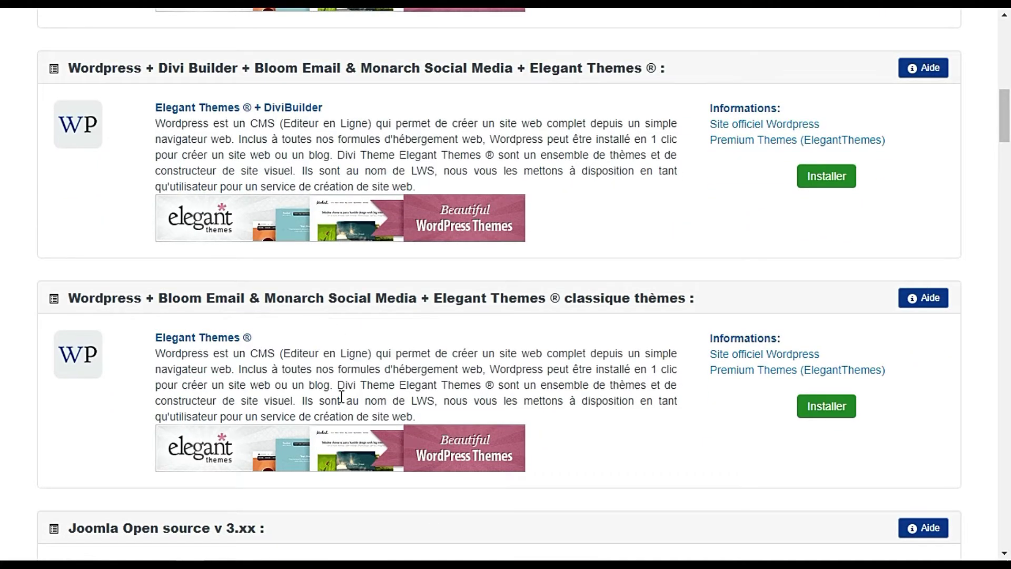
pyautogui.scroll(-5, 342, 403)
pyautogui.scroll(15, 342, 400)
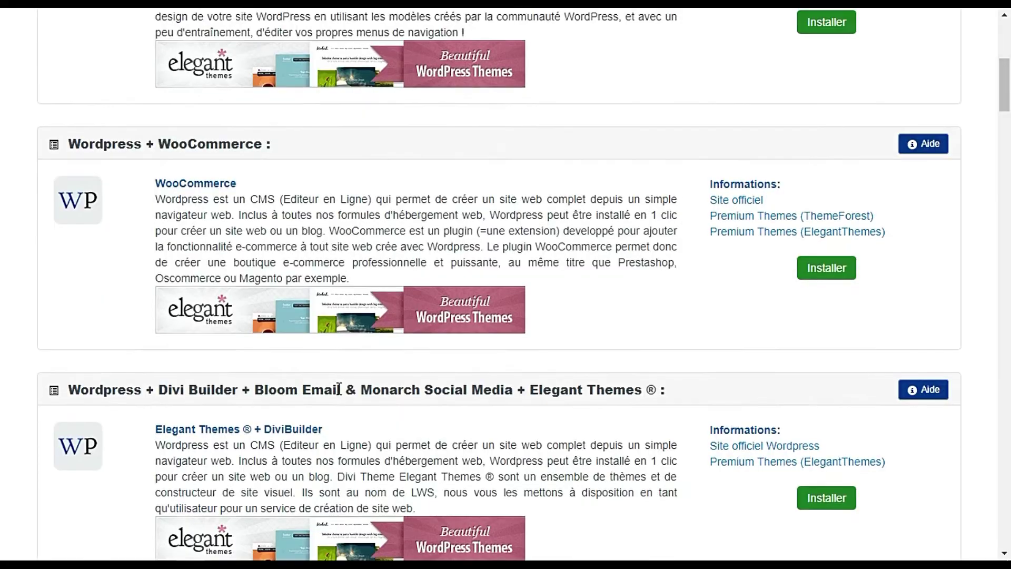
pyautogui.scroll(-5, 339, 392)
pyautogui.scroll(-10, 340, 390)
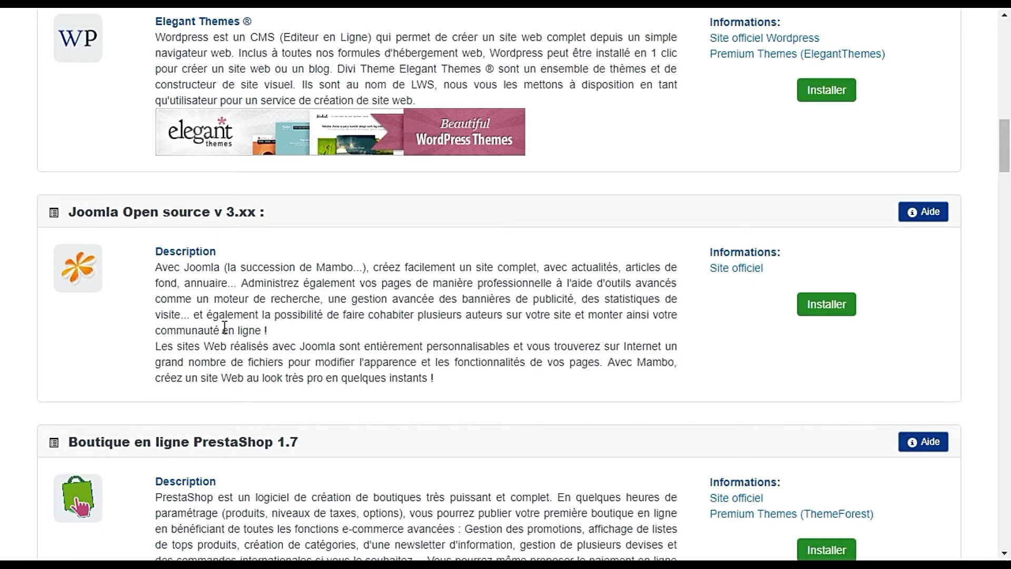
pyautogui.scroll(-5, 103, 409)
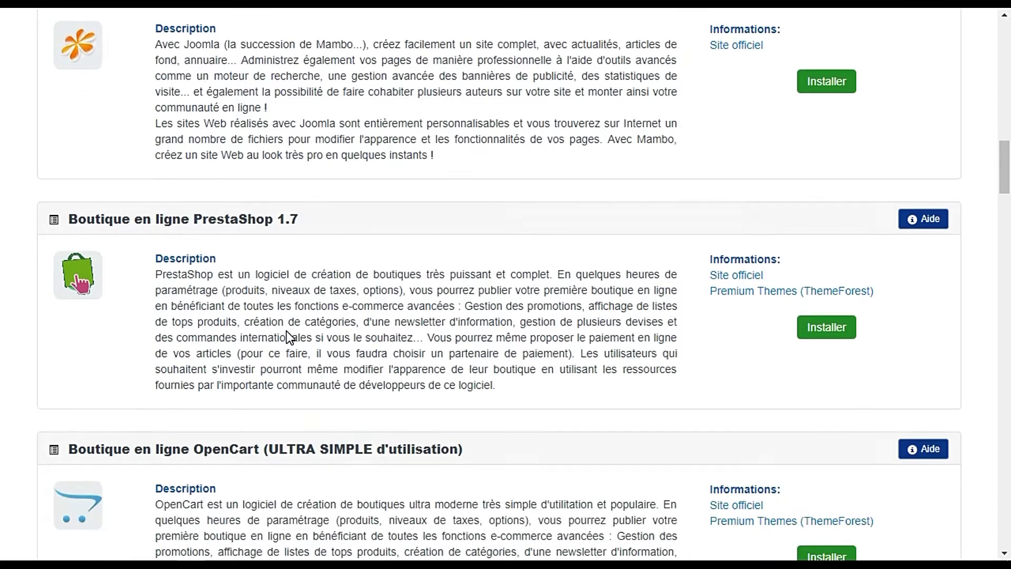
pyautogui.scroll(-4, 266, 362)
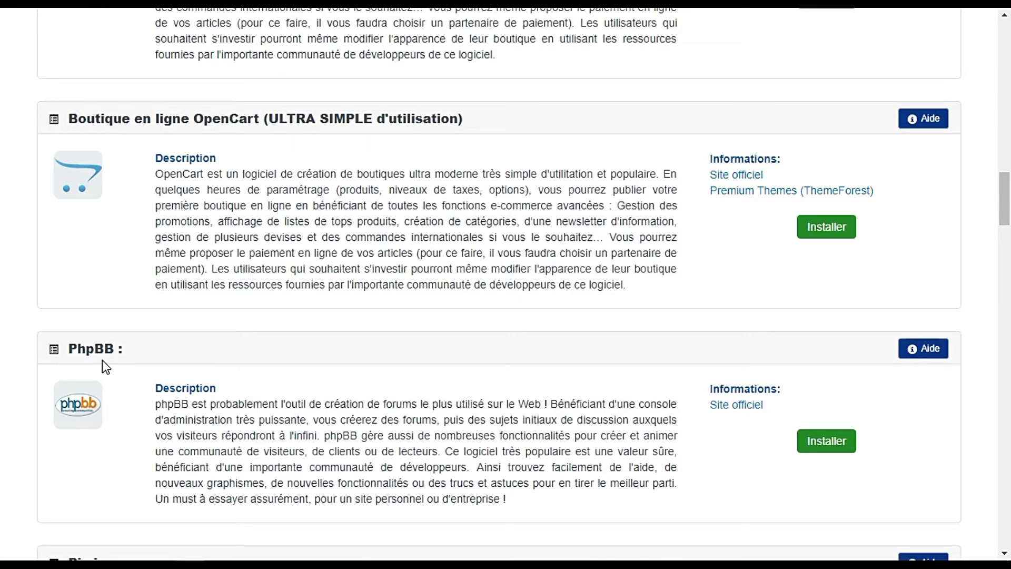
pyautogui.scroll(-5, 142, 358)
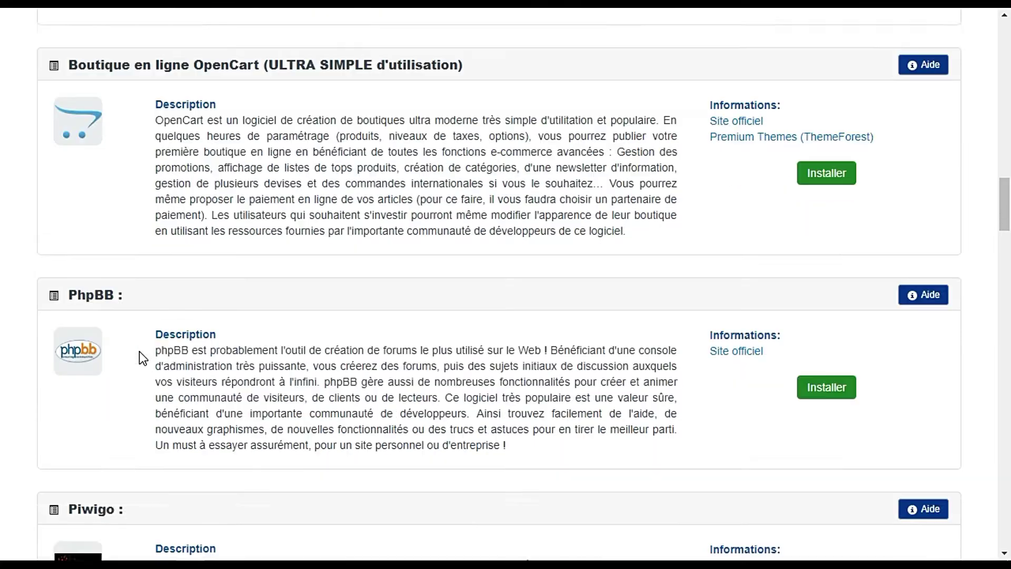
pyautogui.scroll(-3, 137, 305)
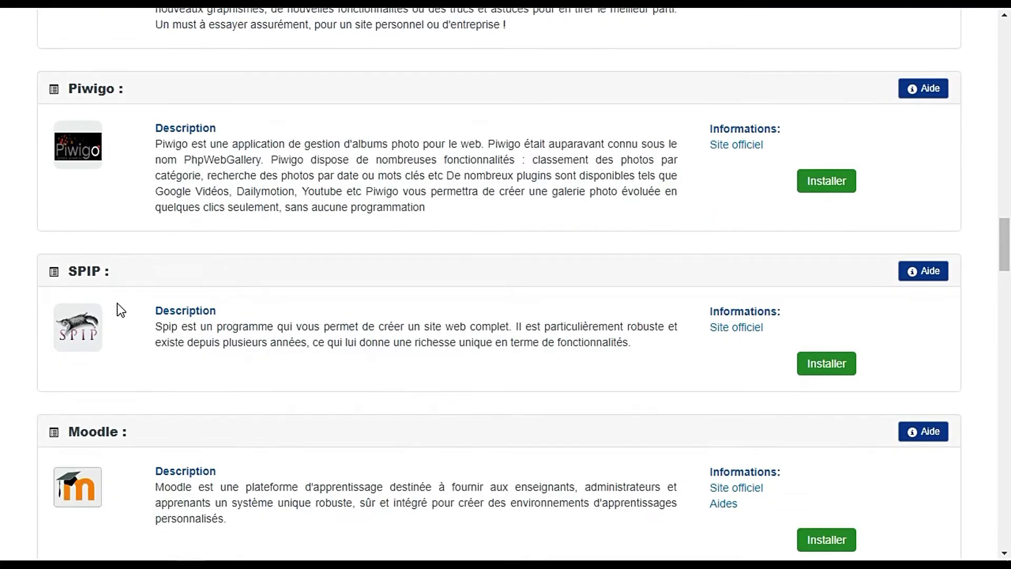
pyautogui.scroll(-2, 124, 309)
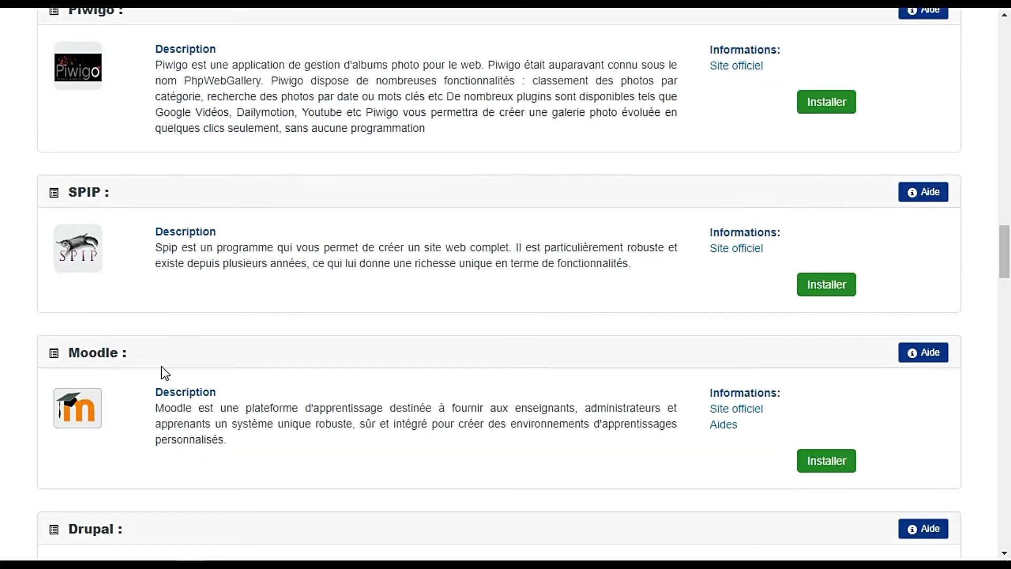
pyautogui.scroll(-3, 142, 337)
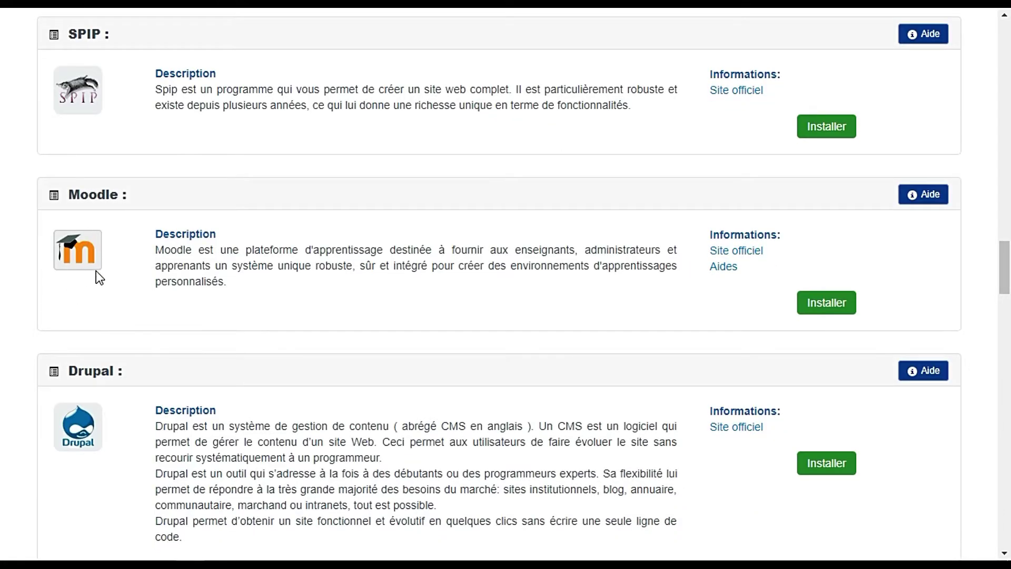
pyautogui.scroll(-3, 93, 348)
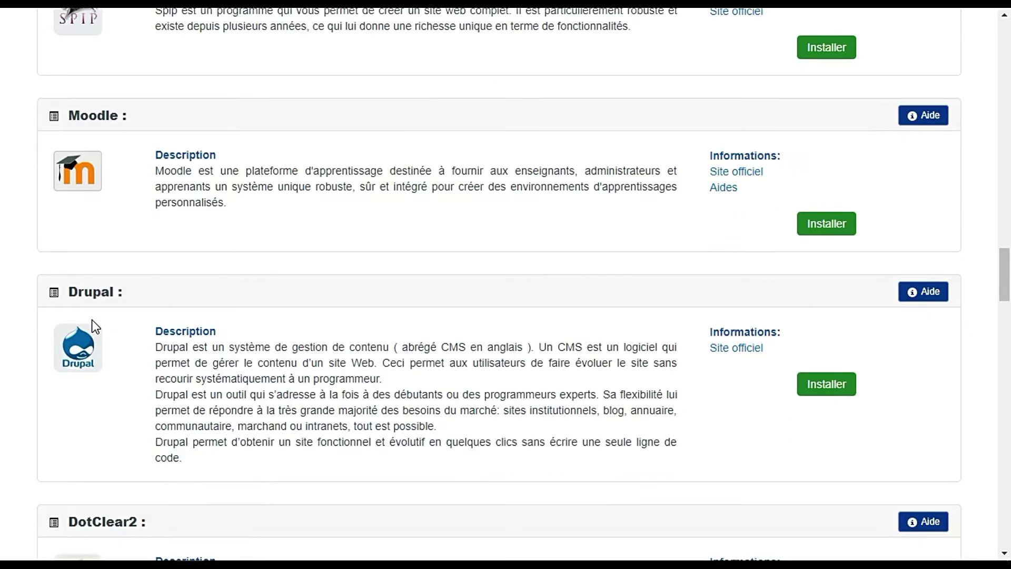
pyautogui.scroll(-4, 175, 503)
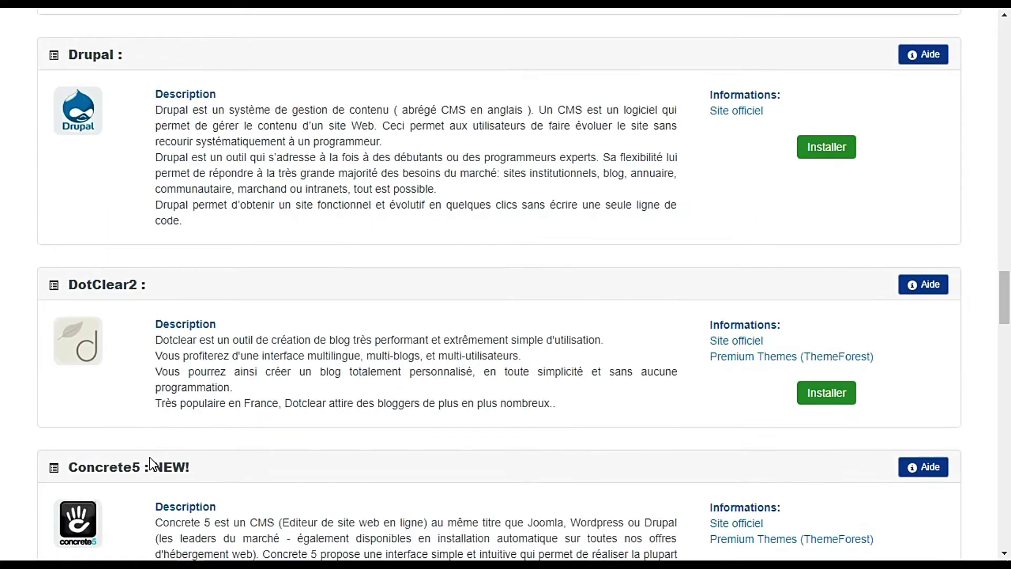
pyautogui.scroll(18, 236, 356)
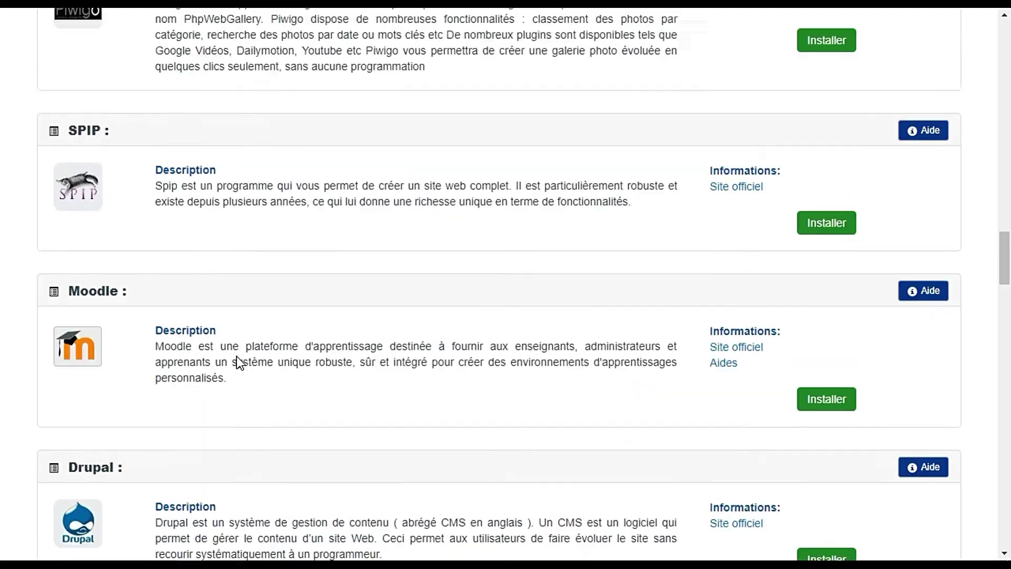
pyautogui.scroll(20, 236, 356)
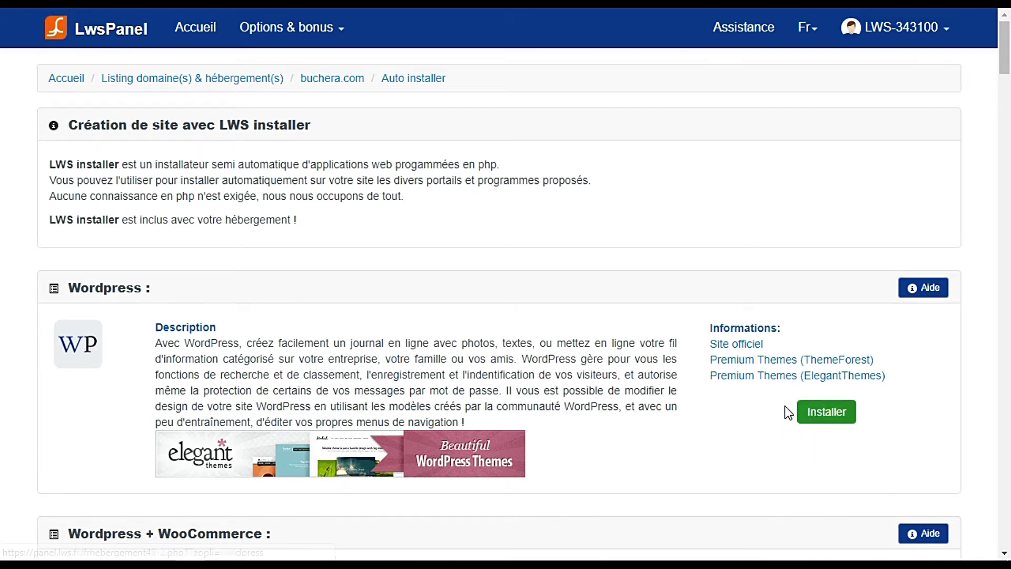
# Step: Start the installation of plain WordPress and choose to install it in a multi domain
pyautogui.click(821, 419)
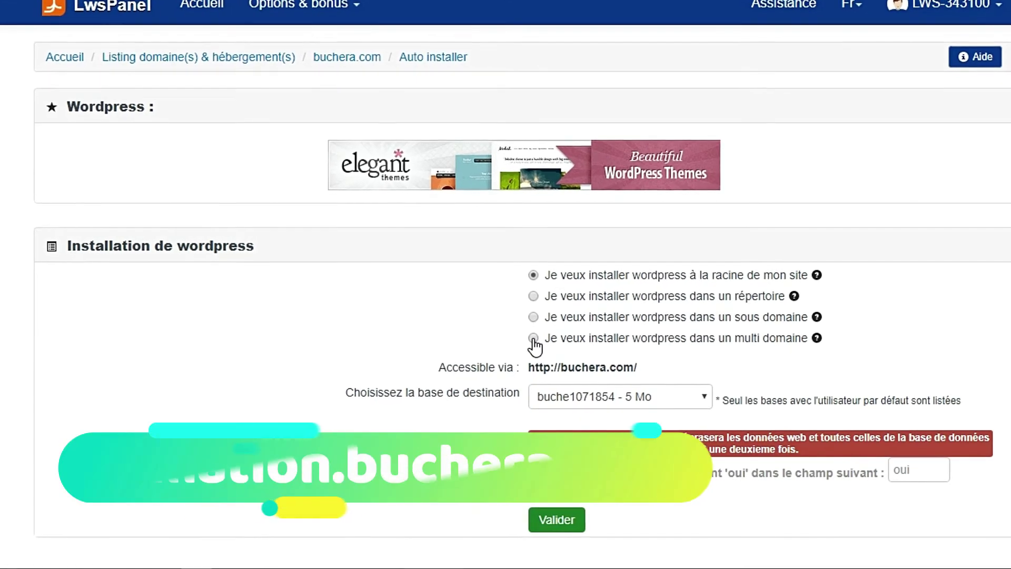
pyautogui.click(533, 338)
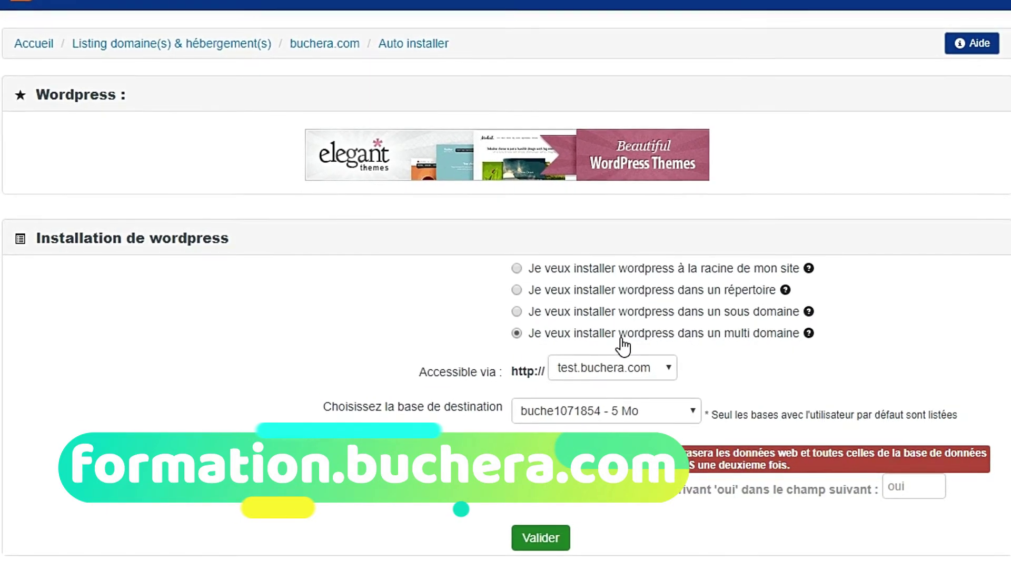
pyautogui.click(515, 334)
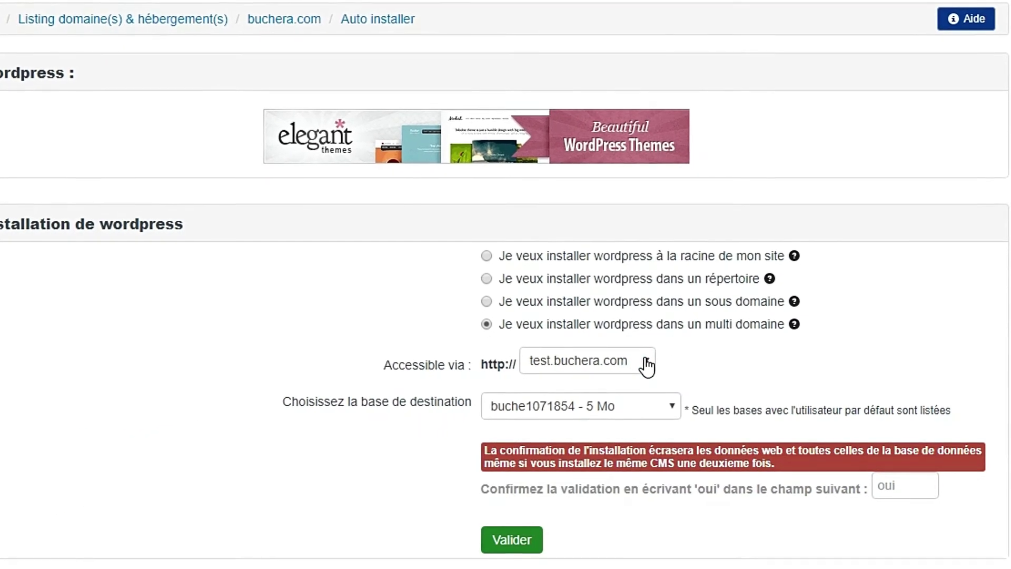
# Step: Make WordPress accessible via formation.buchera.com and set the destination database to buche1071854_24vo1m
pyautogui.click(643, 361)
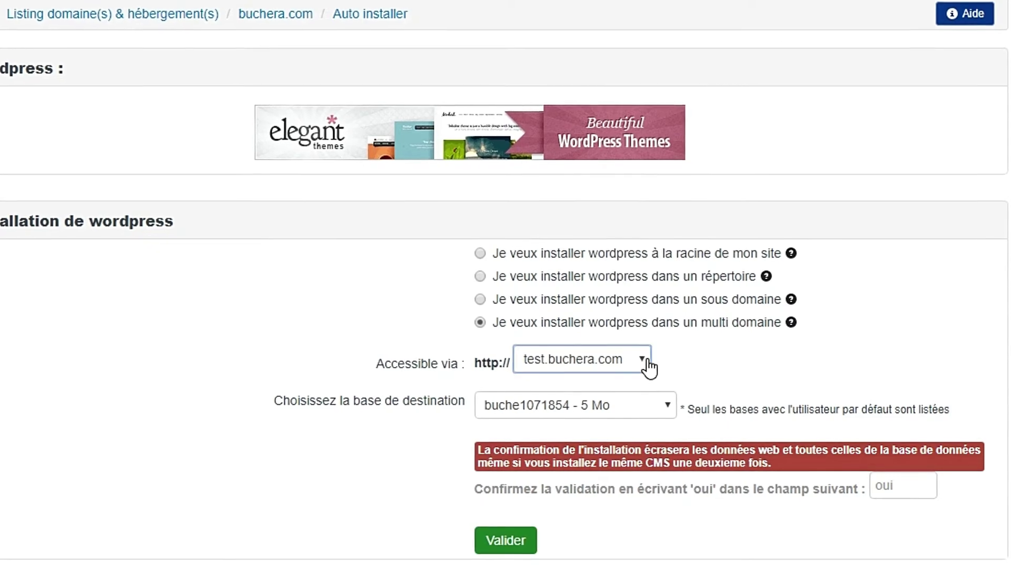
pyautogui.click(645, 363)
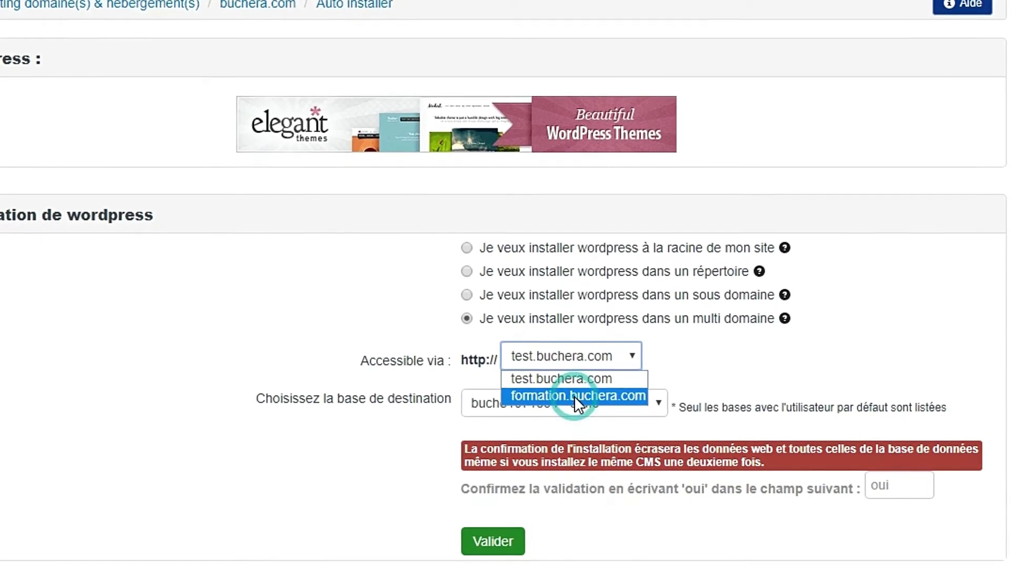
pyautogui.click(574, 397)
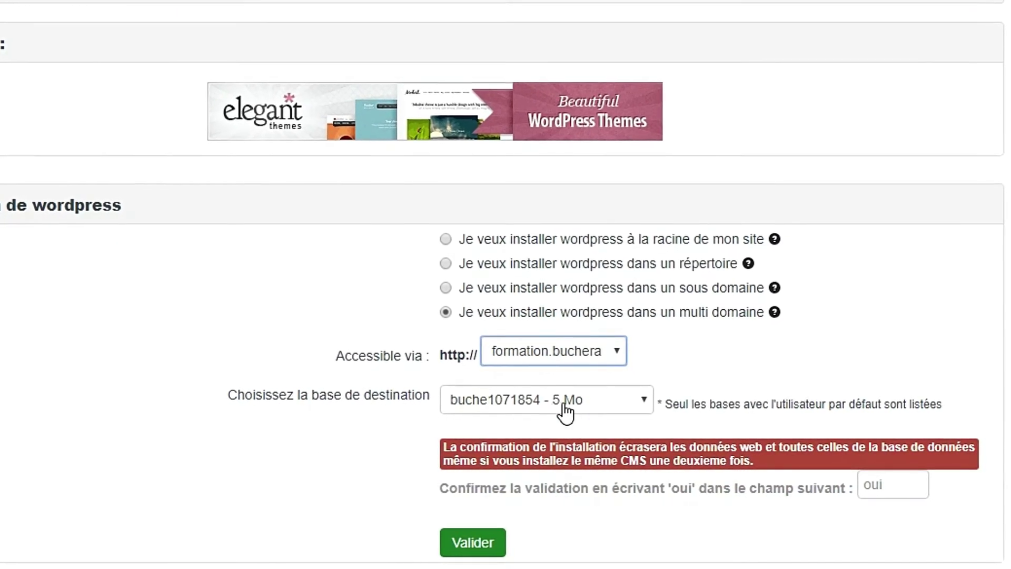
pyautogui.click(641, 400)
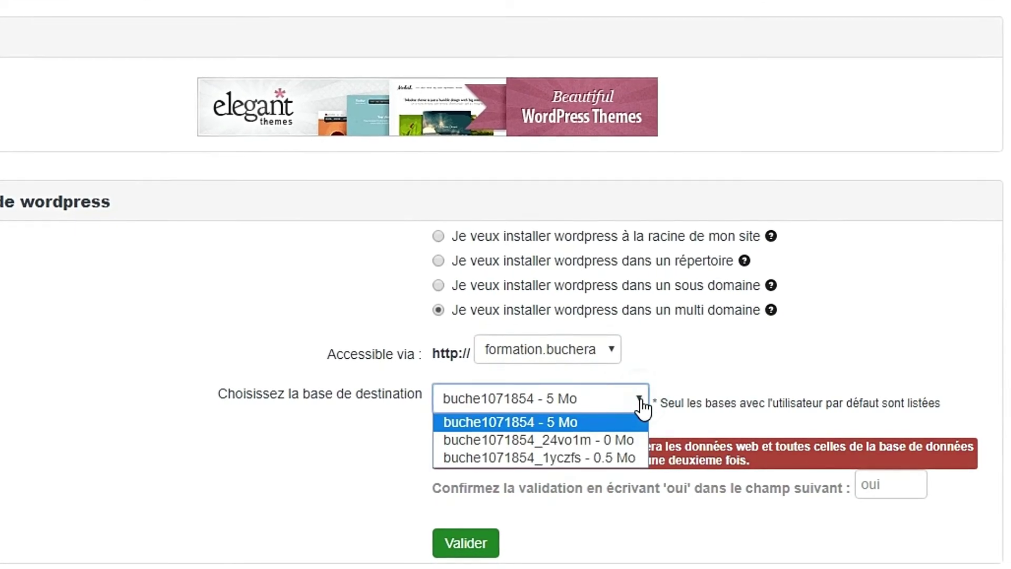
pyautogui.click(551, 441)
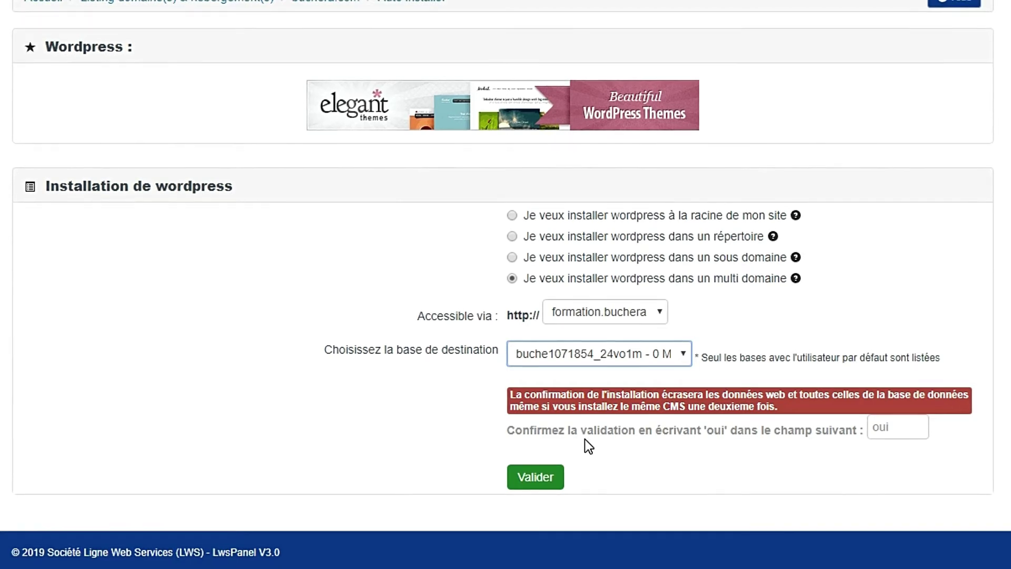
# Step: Confirm the WordPress installation with "oui" and submit it, and follow the access link to formation.buchera.com
pyautogui.click(882, 429)
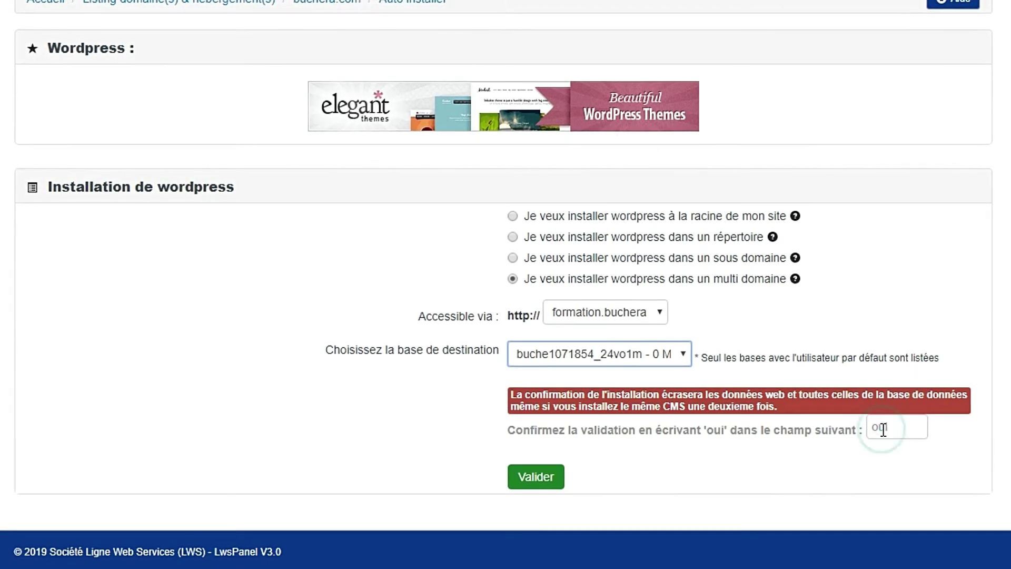
pyautogui.click(897, 429)
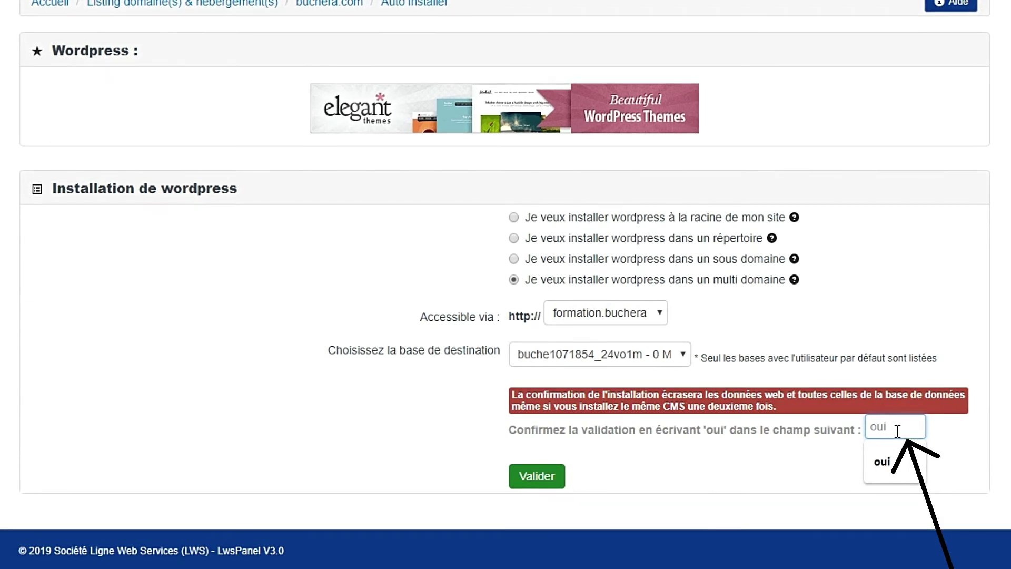
pyautogui.click(880, 461)
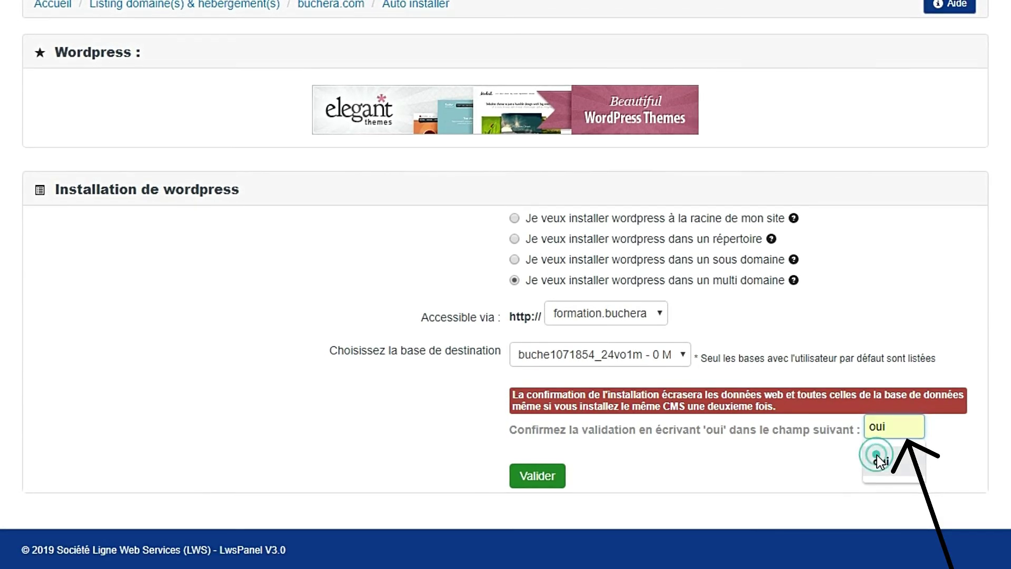
pyautogui.click(542, 476)
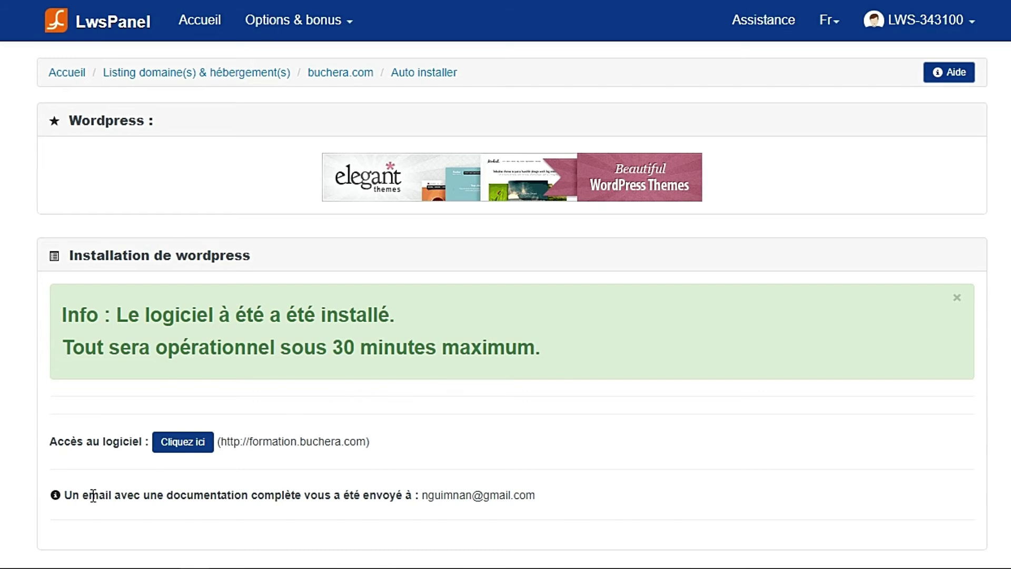
pyautogui.click(207, 449)
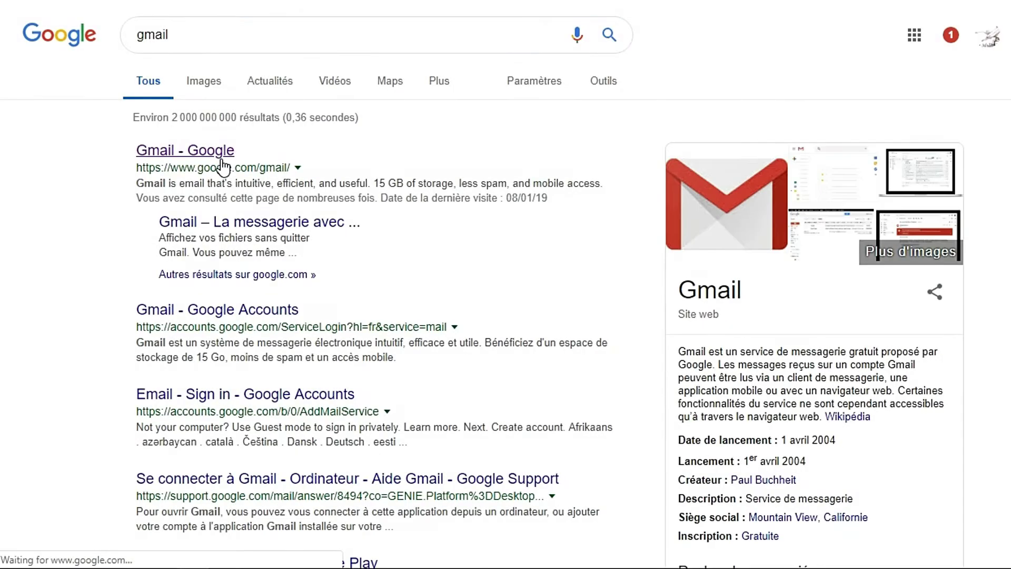
# Step: Go to Gmail from the search results and open the Hebergeur-discount email about the WordPress installation on buchera.com
pyautogui.click(224, 161)
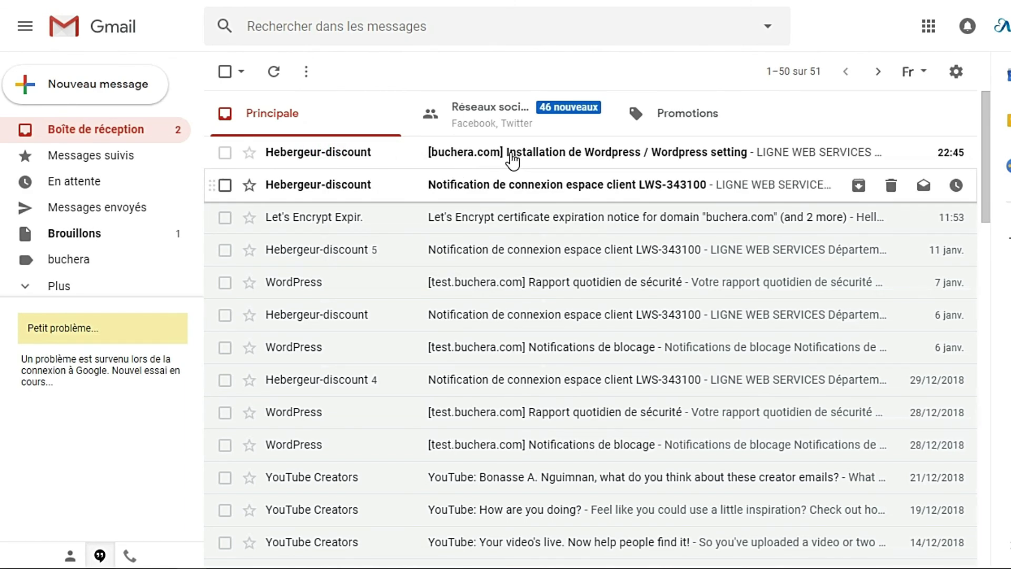
pyautogui.click(649, 165)
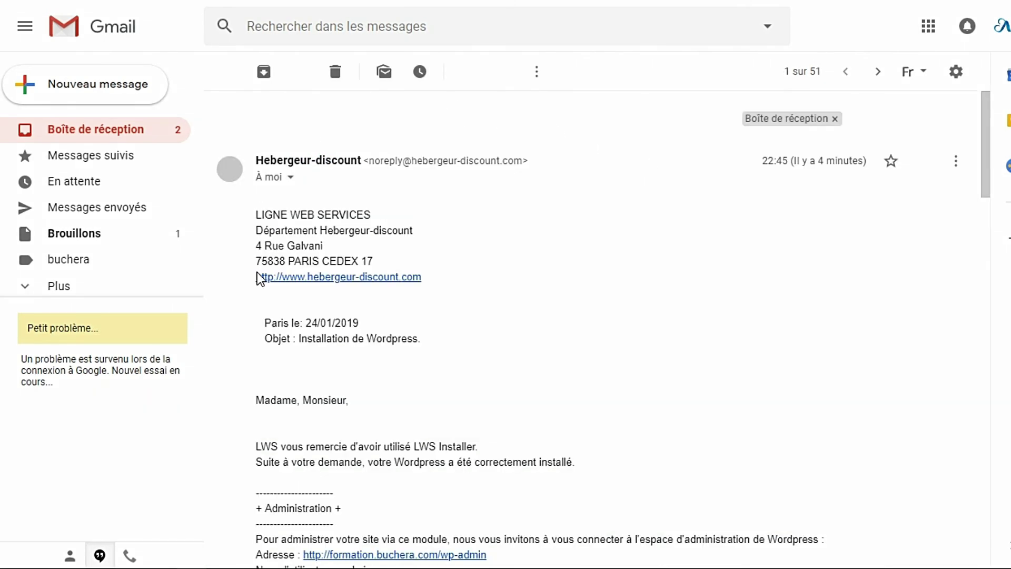